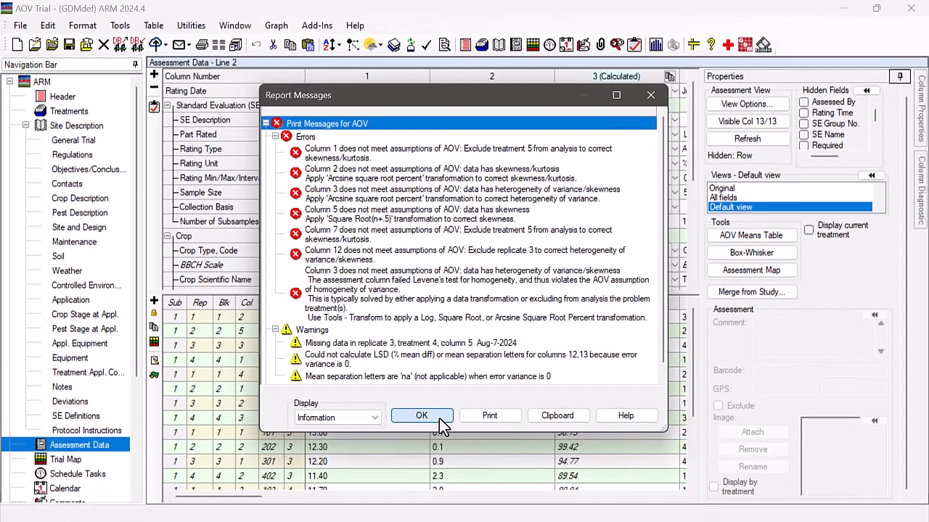
Step: Dismiss the report messages and examine the treatment means in the AOV Means Table print preview at 150% zoom
key("Return")
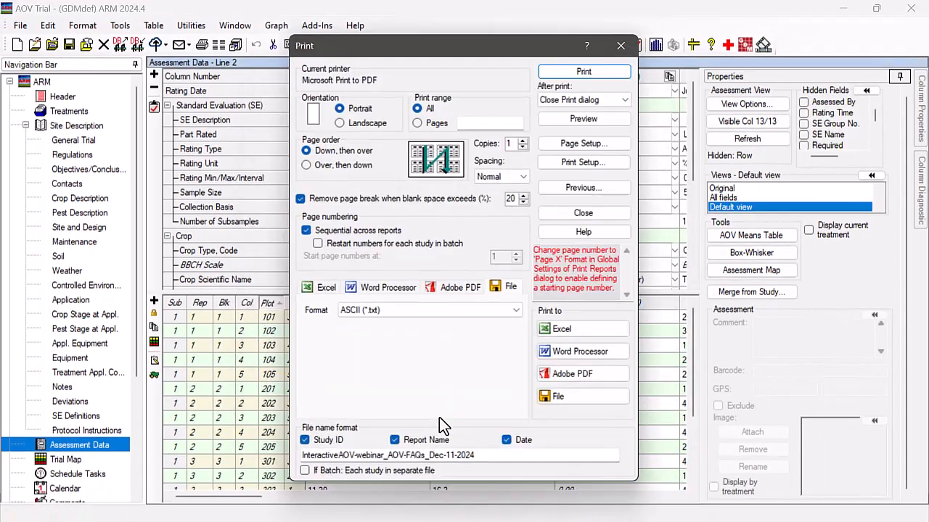
left_click(608, 118)
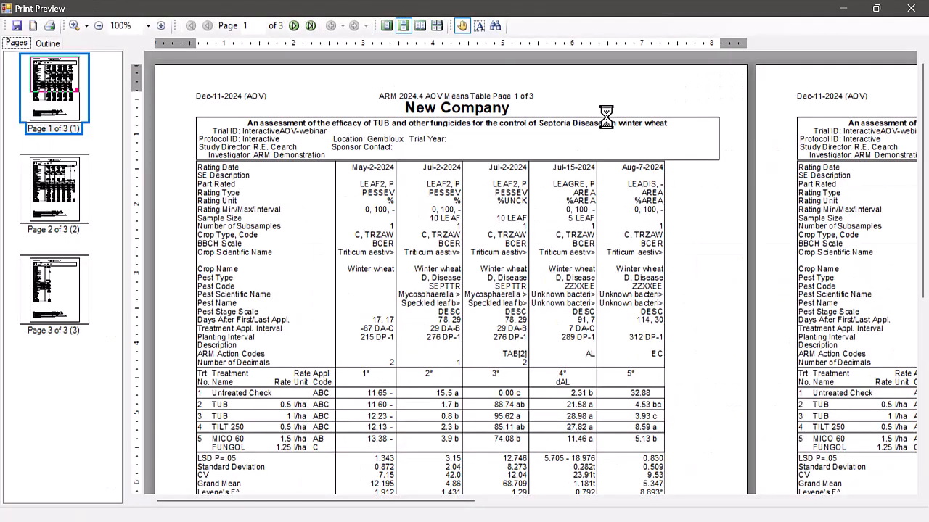
left_click(161, 25)
left_click(161, 25)
scroll(350, 327, "down", 5)
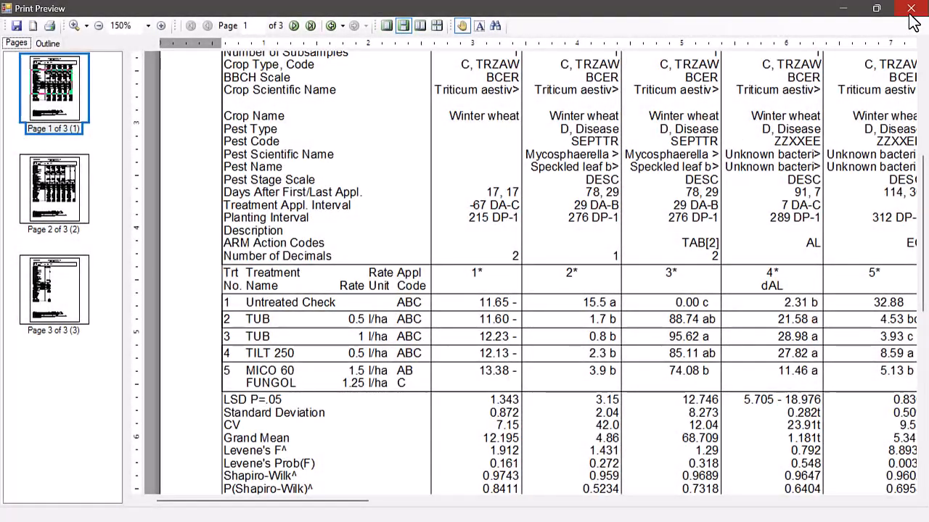
left_click(909, 16)
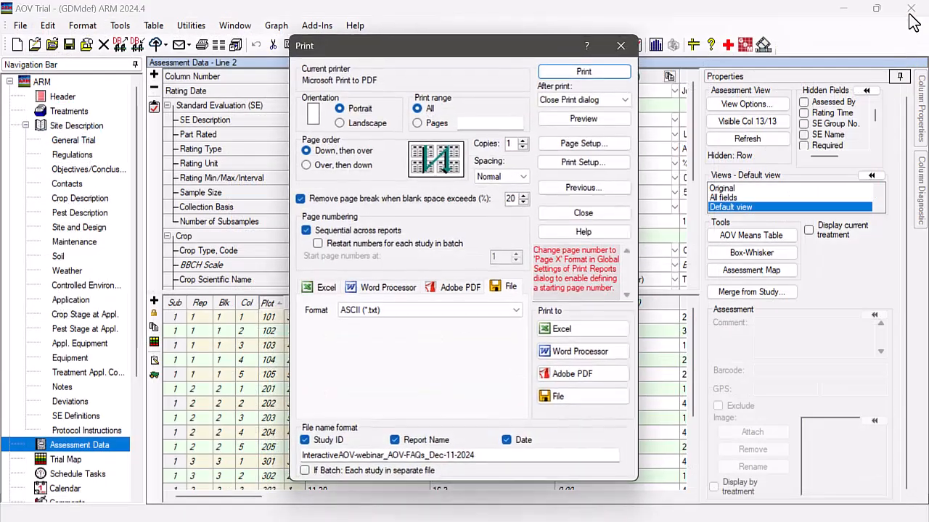
Step: Return to the report setup and set the symbol indicating no significant difference between treatment means to "a"
left_click(620, 188)
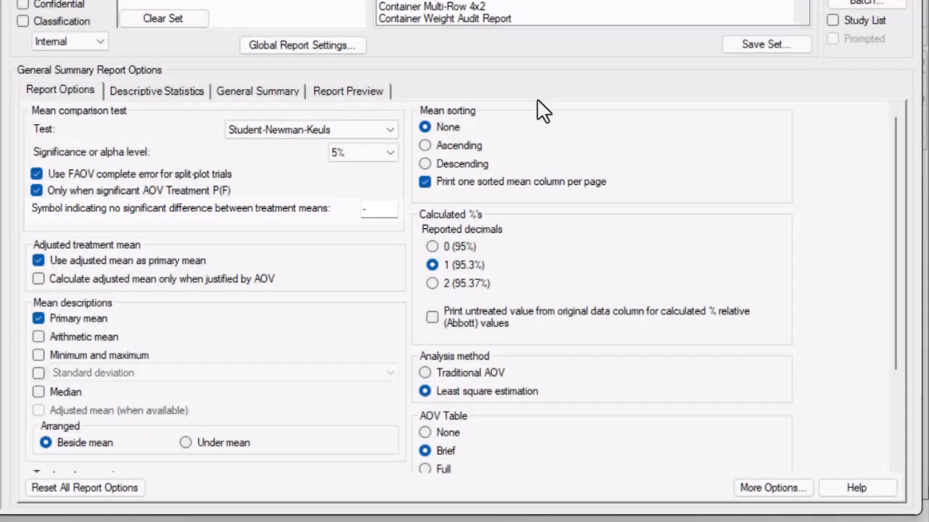
left_click(380, 208)
key("BackSpace")
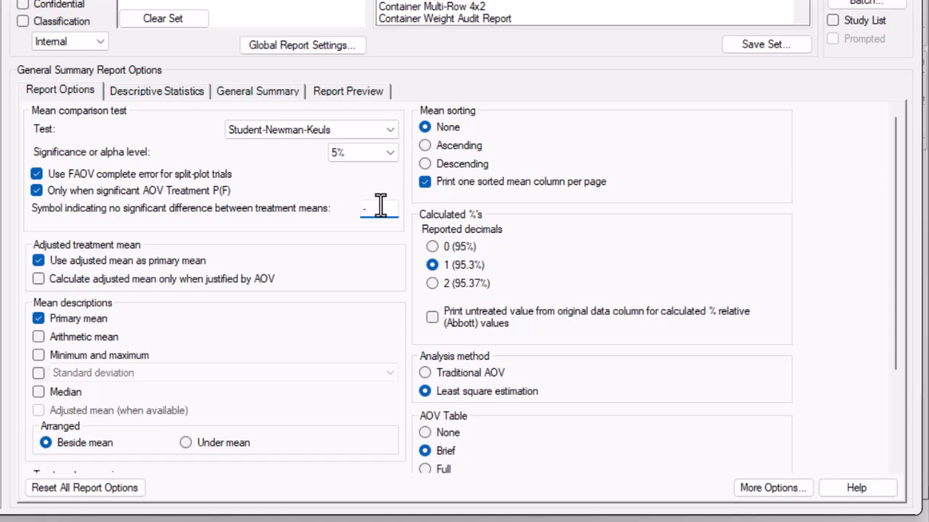
type("NS")
key("BackSpace")
key("BackSpace")
type("a")
Step: Preview the report at 125% zoom and examine the mean comparison letters and the statistics below the treatment means
left_click(358, 90)
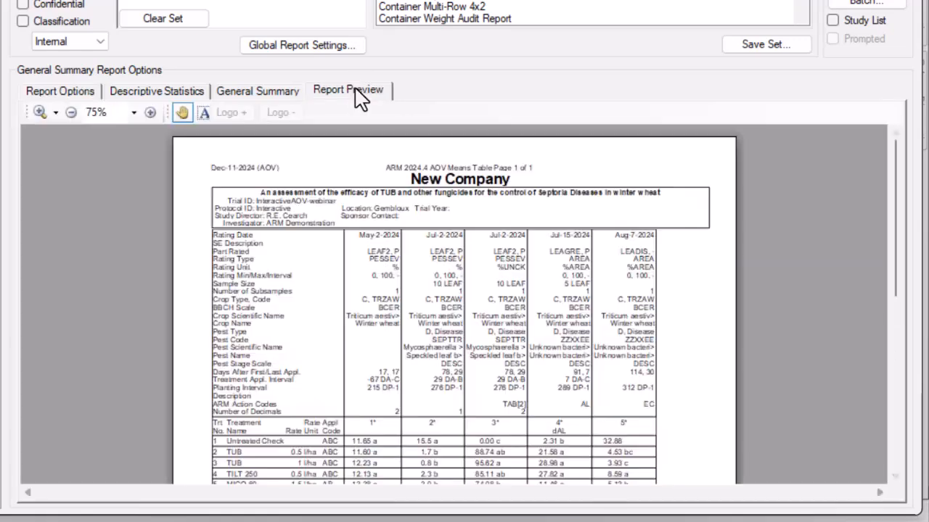
left_click(150, 112)
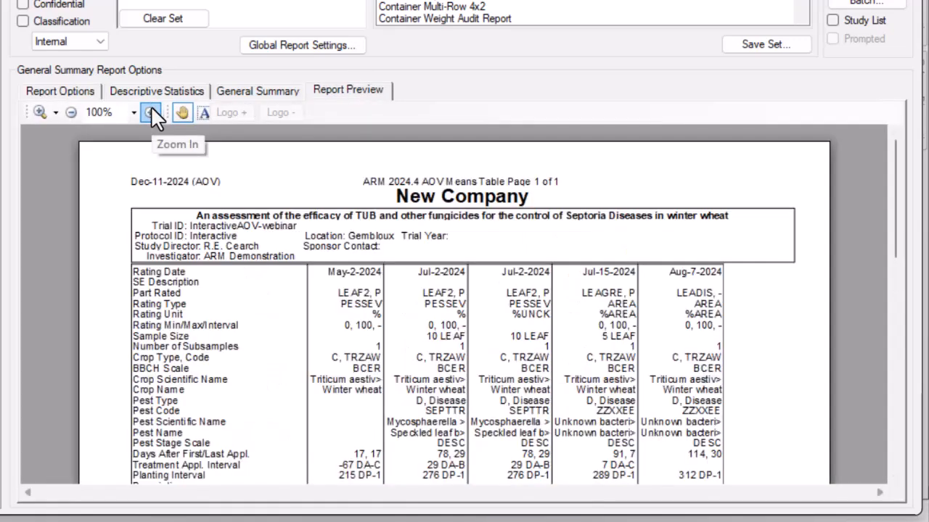
left_click(150, 113)
scroll(566, 294, "down", 5)
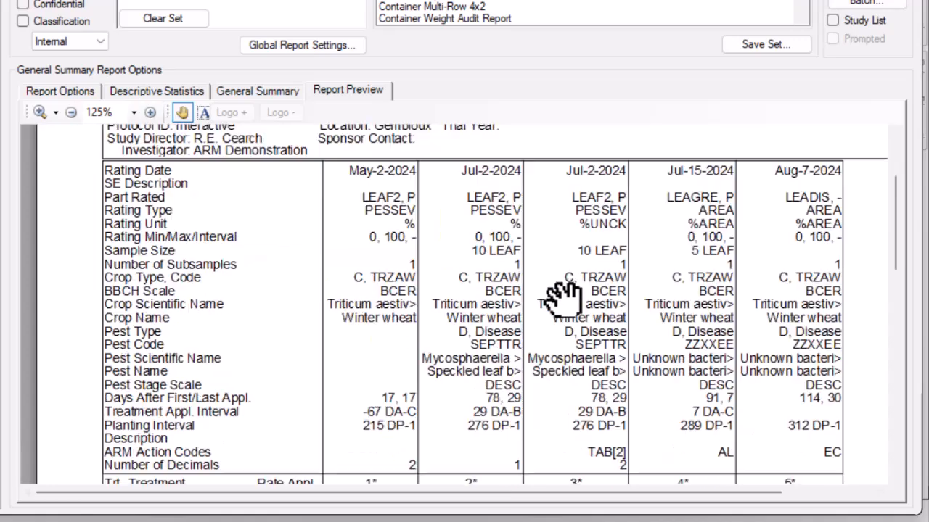
scroll(563, 297, "down", 3)
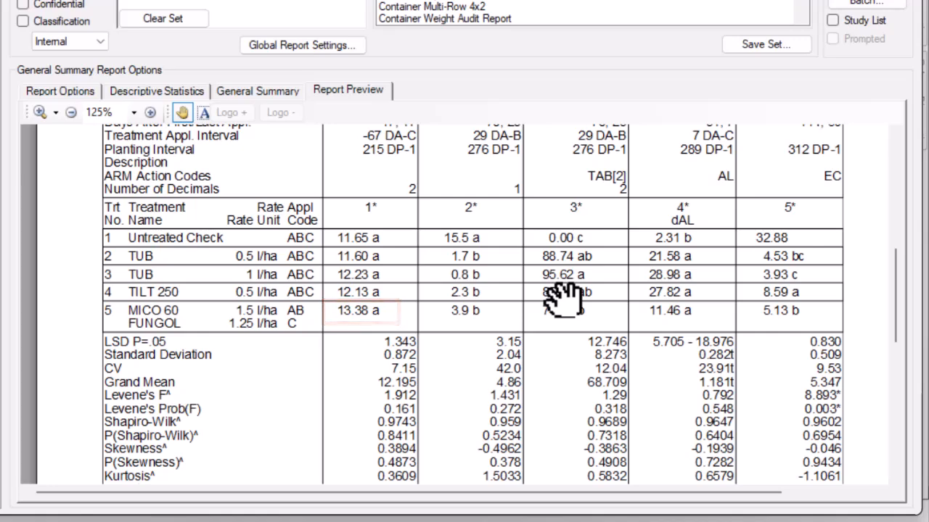
scroll(505, 307, "down", 3)
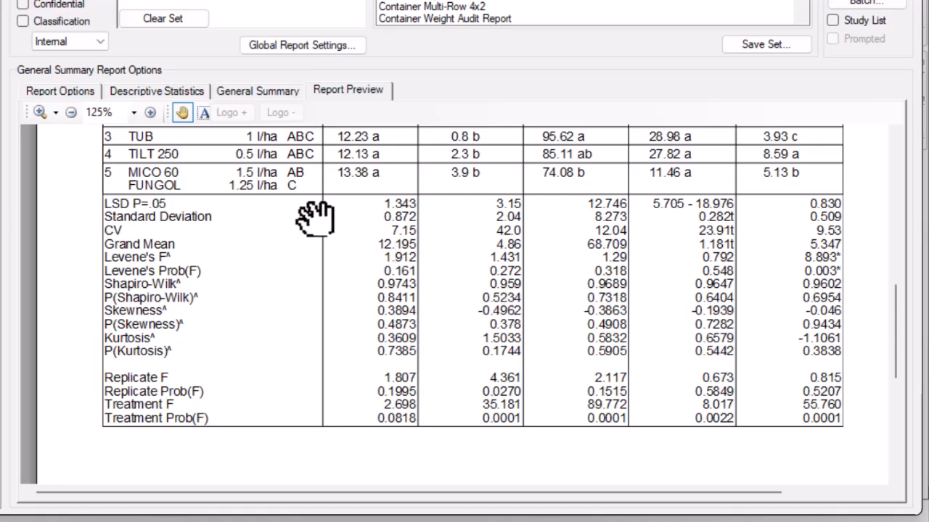
Step: Disable "Only when significant AOV Treatment P(F)" and review the mean comparison letters and footnotes in the report preview
left_click(96, 93)
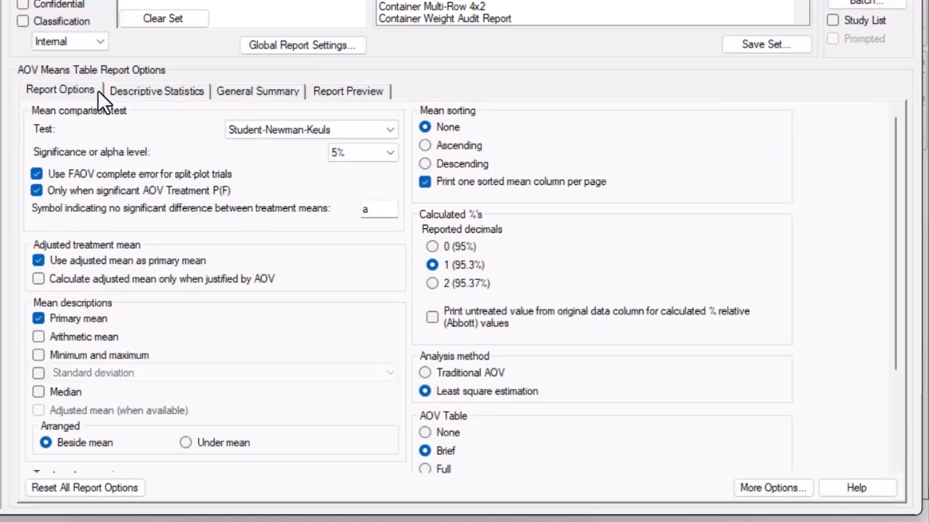
left_click(100, 193)
left_click(373, 92)
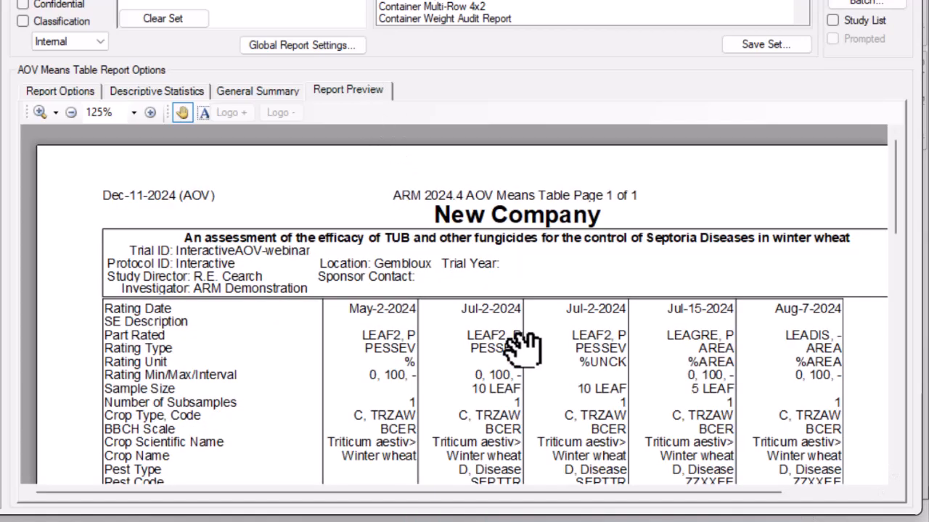
scroll(490, 330, "down", 10)
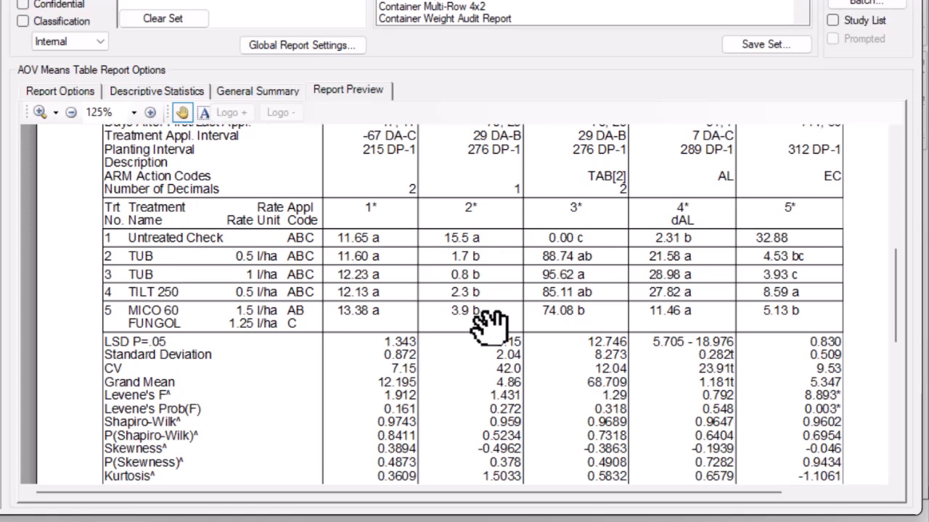
scroll(490, 327, "down", 12)
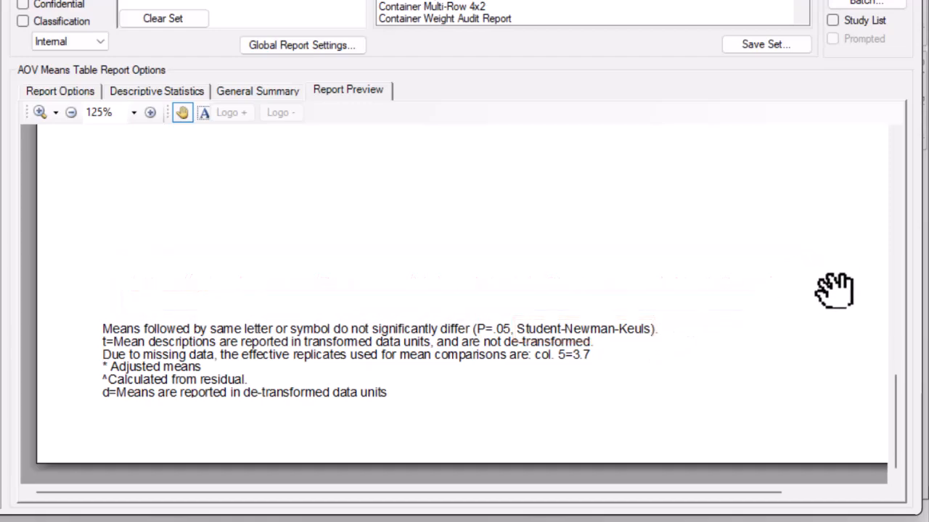
scroll(835, 290, "up", 3)
scroll(837, 286, "up", 6)
scroll(842, 283, "up", 3)
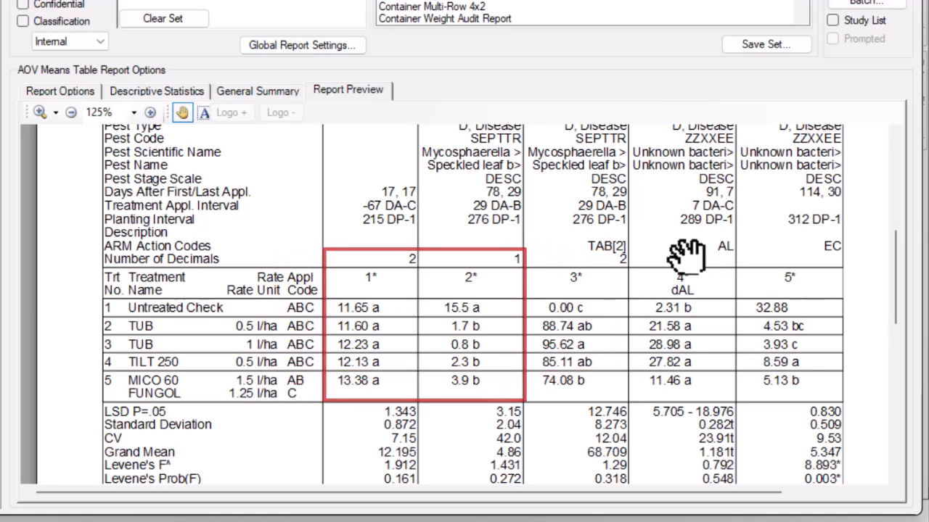
Step: Clear the forced number of decimals accuracy and check the treatment means in the report preview
left_click(273, 98)
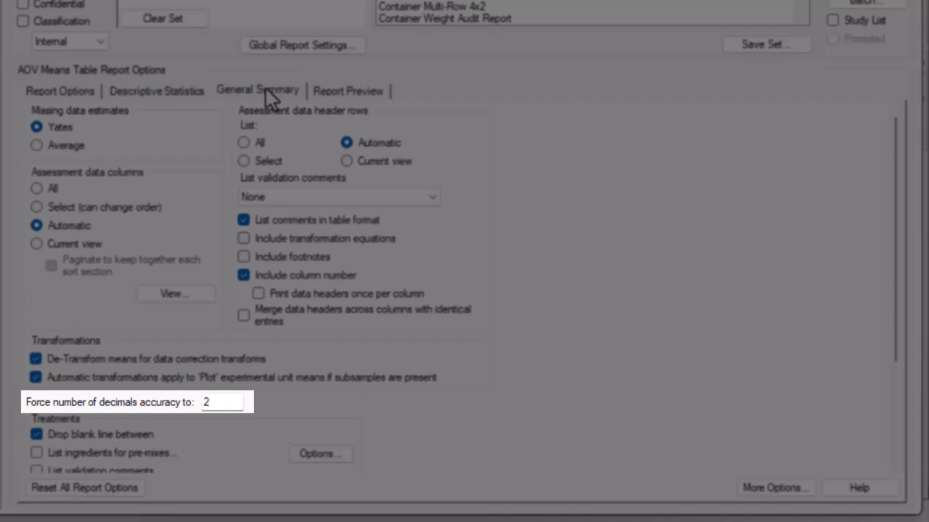
double_click(223, 400)
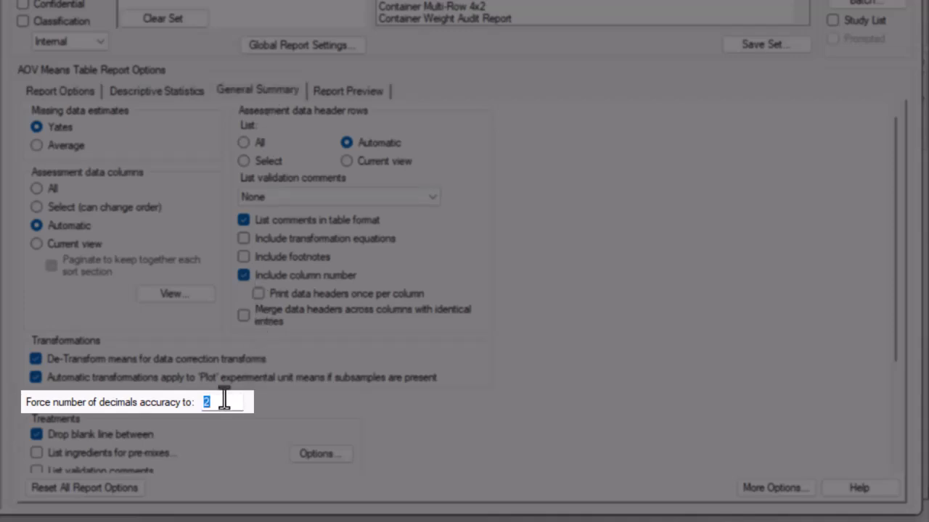
key("BackSpace")
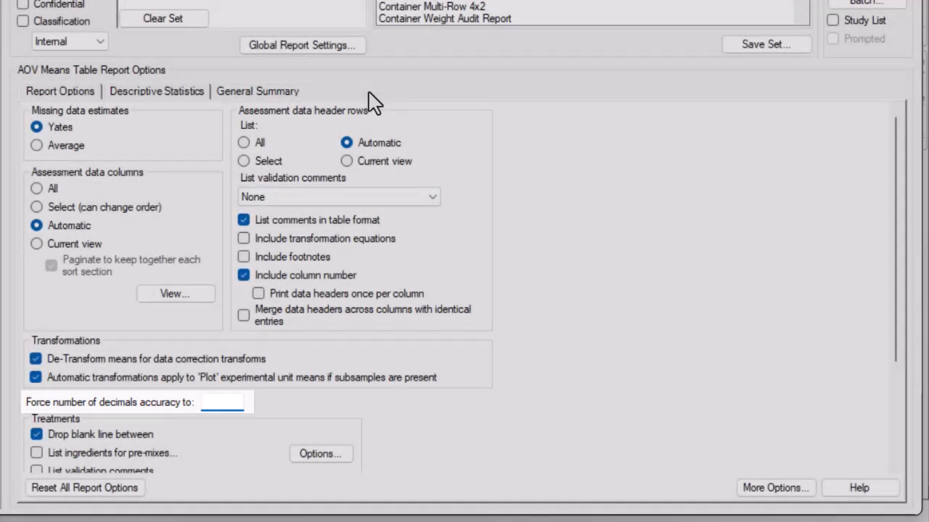
left_click(368, 98)
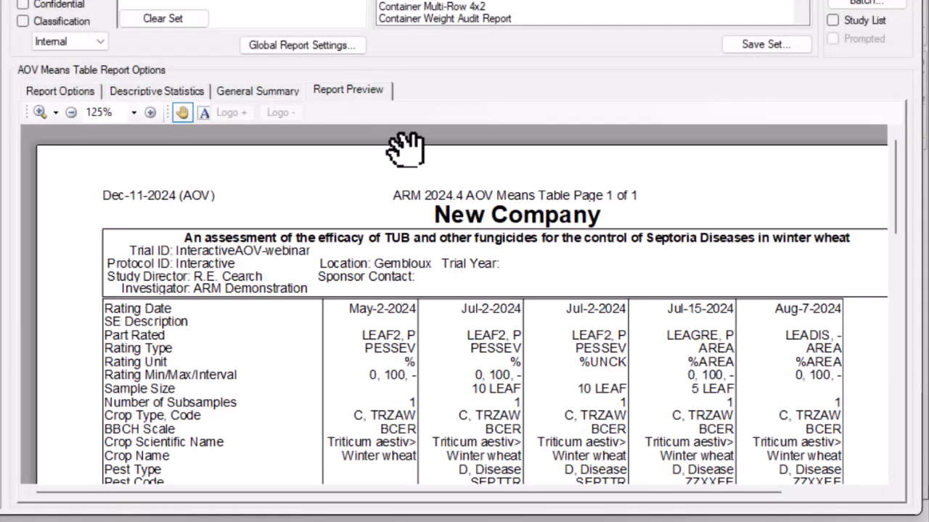
scroll(871, 251, "down", 5)
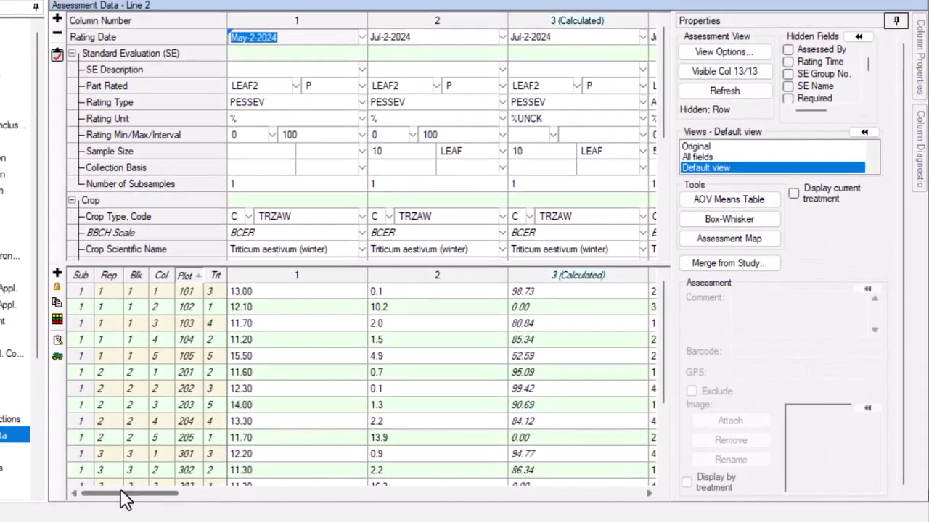
Step: Sort the assessment data plots by treatment number and inspect the treatment 4 values in column 5
left_click_drag(121, 498, 216, 501)
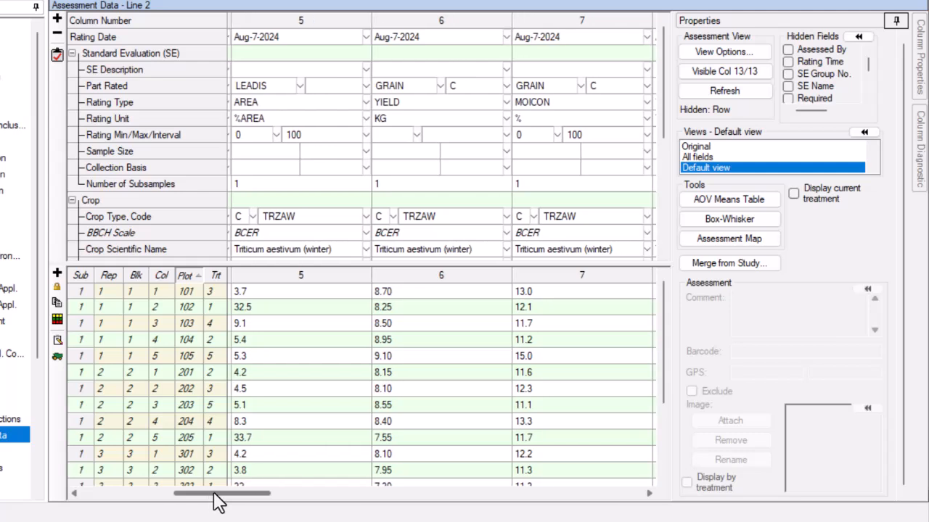
left_click(214, 276)
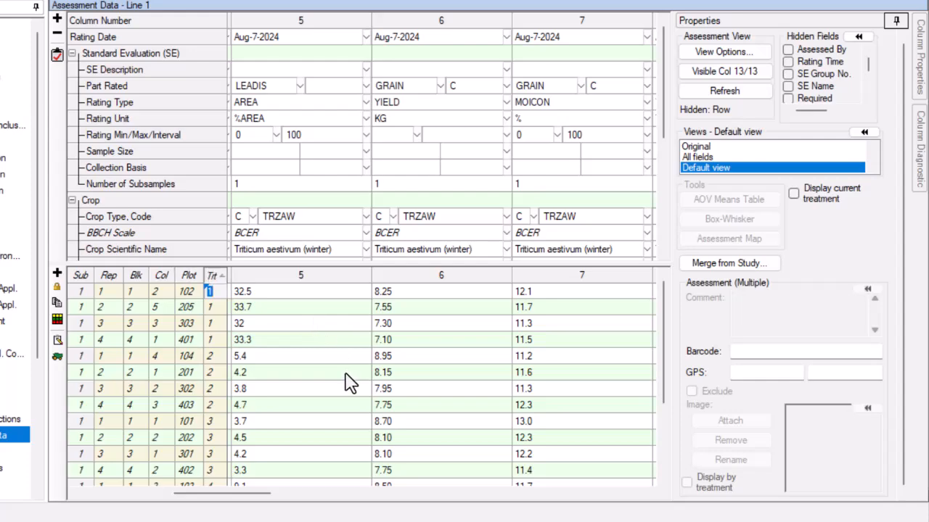
scroll(348, 382, "down", 3)
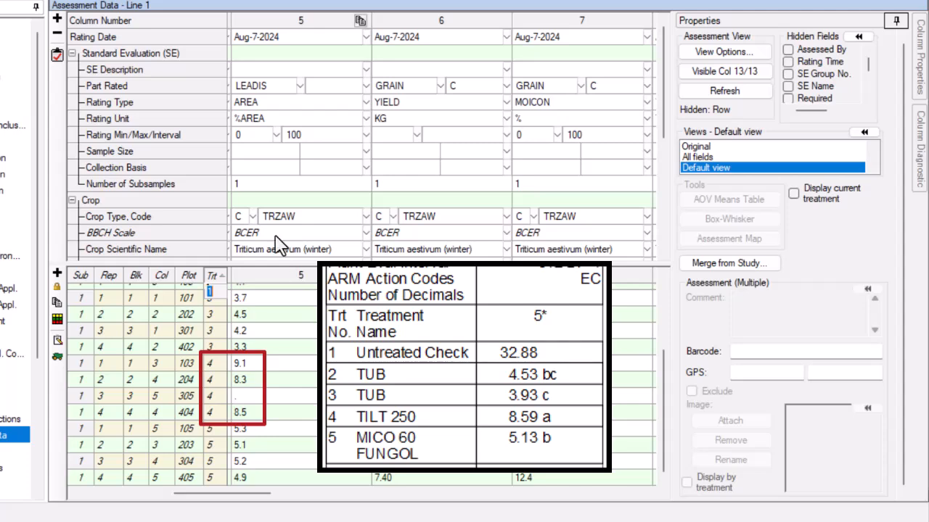
Step: Reopen the AOV Means Table report options and examine the adjusted treatment means in the report preview
left_click(116, 6)
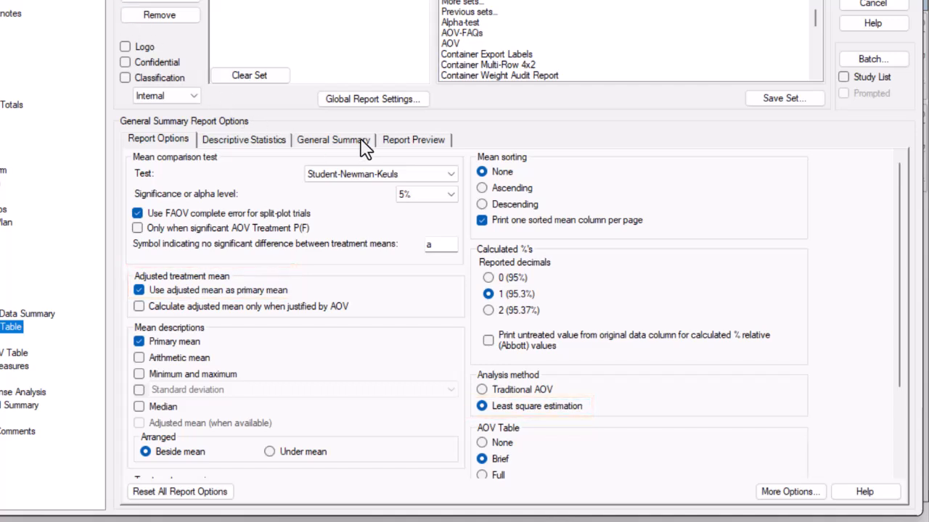
left_click(435, 142)
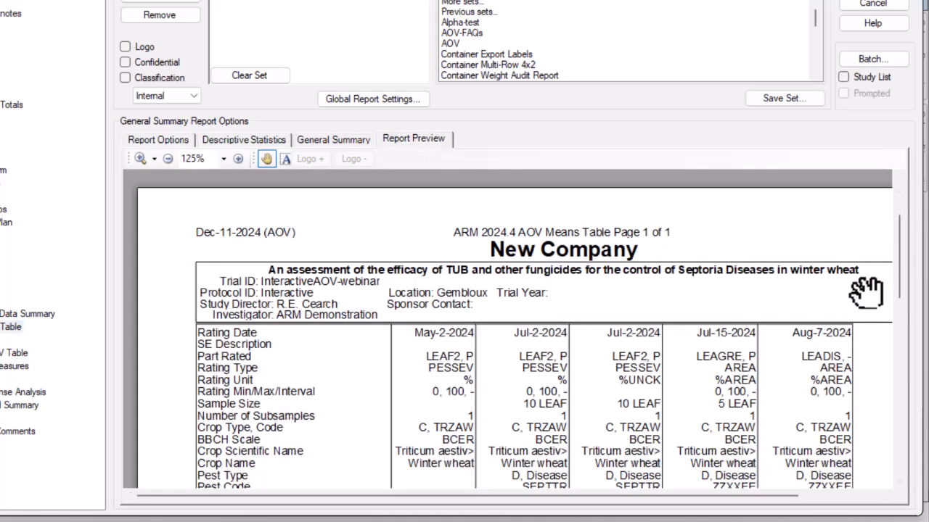
scroll(866, 292, "down", 5)
scroll(865, 291, "down", 3)
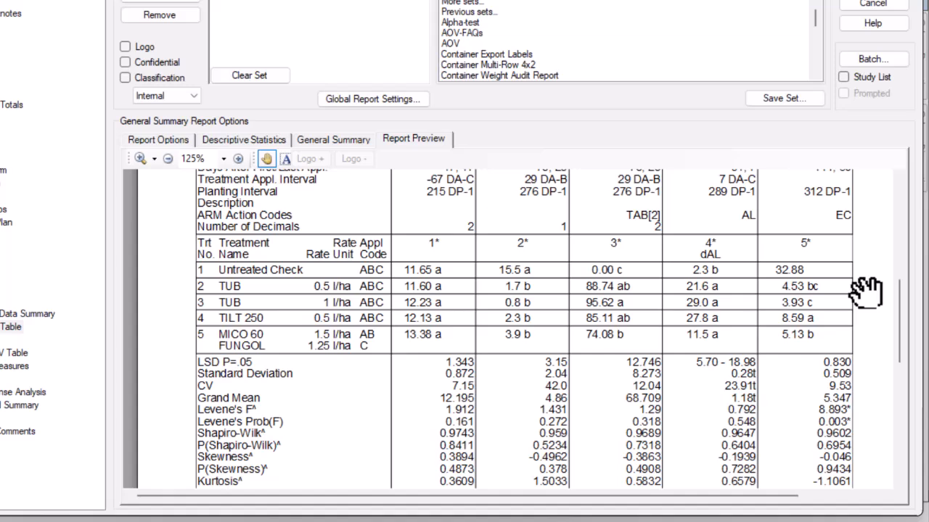
Step: Include the arithmetic mean in the mean descriptions and compare it with the primary means in the report preview
left_click(174, 143)
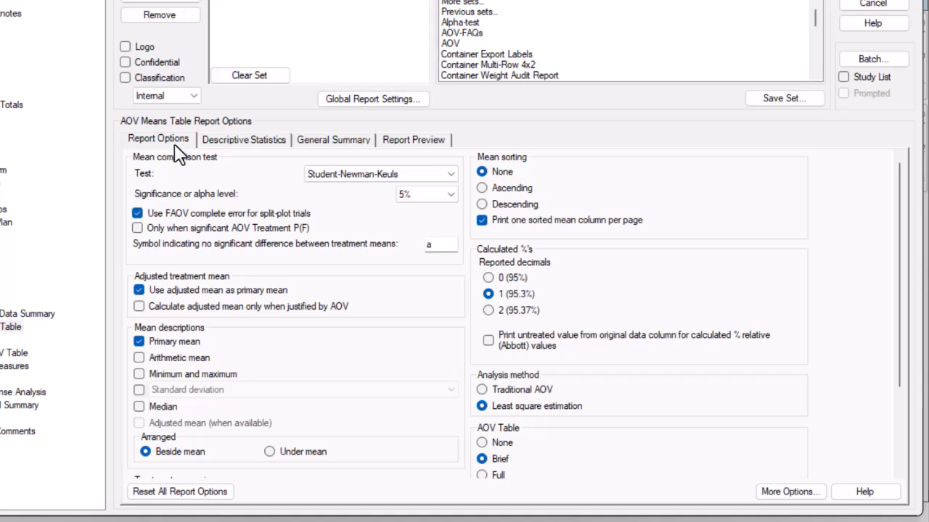
left_click(176, 359)
left_click(434, 139)
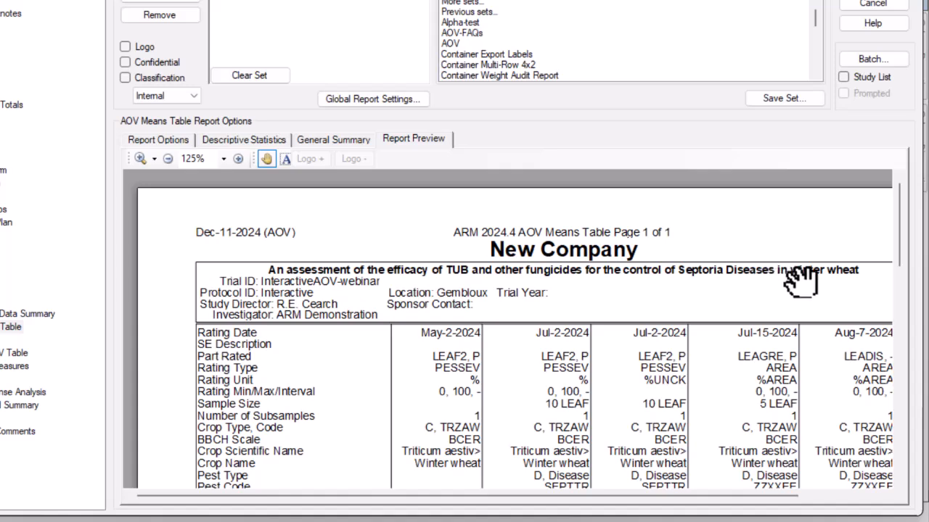
scroll(845, 281, "down", 10)
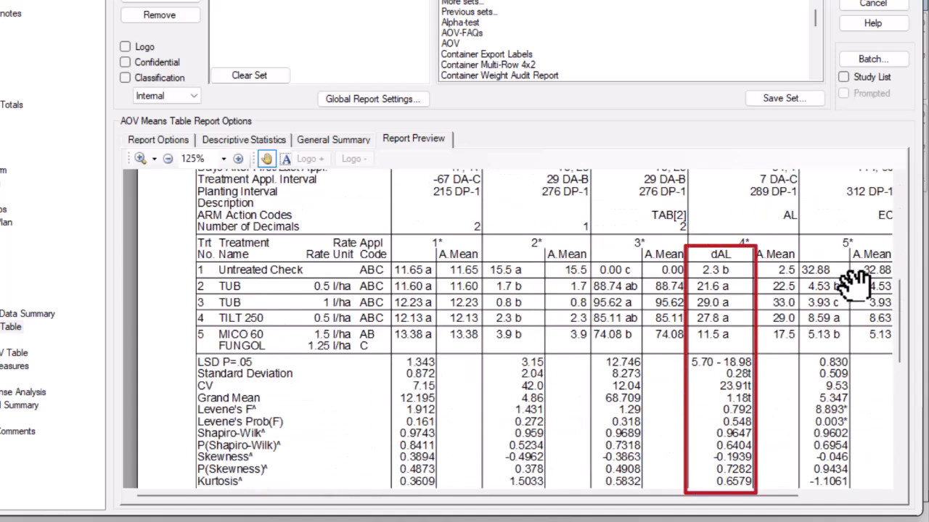